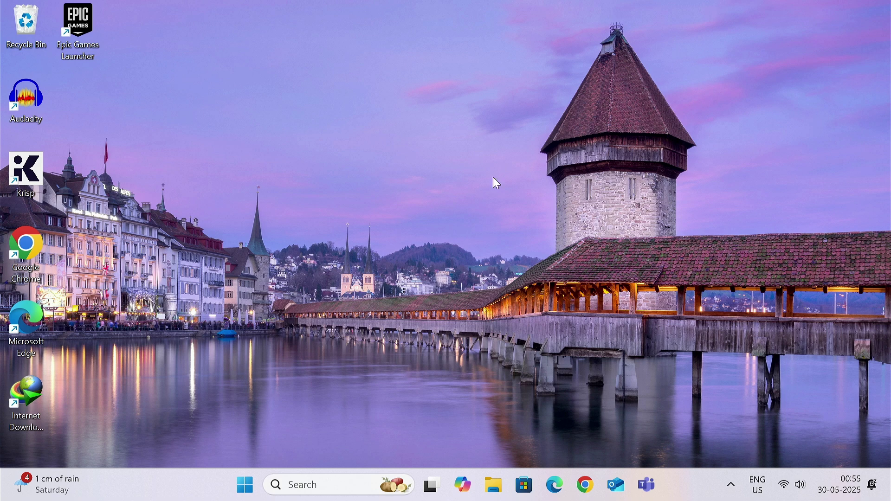
Check the dedicated video memory in Display 1's adapter properties from Advanced display settings
{"action": "right_click", "coordinate": [333, 195]}
{"action": "left_click", "coordinate": [384, 313]}
{"action": "scroll", "coordinate": [378, 320], "scroll_direction": "down", "scroll_amount": 12}
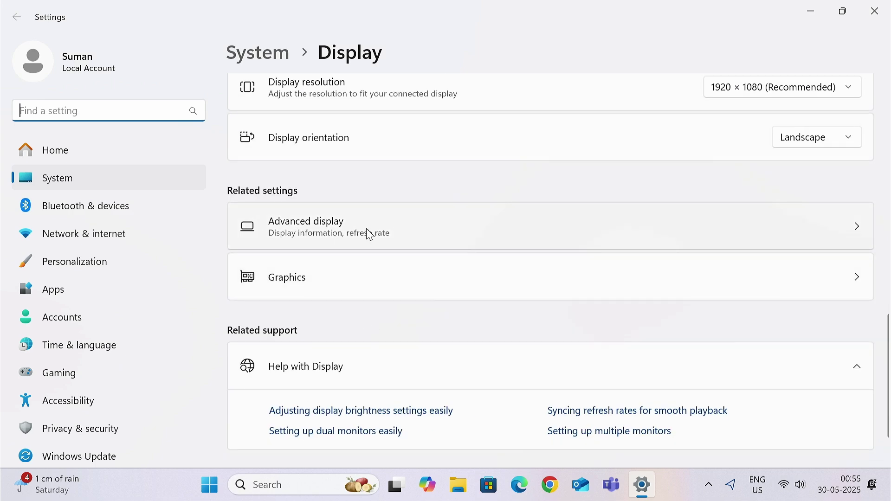
{"action": "left_click", "coordinate": [407, 238]}
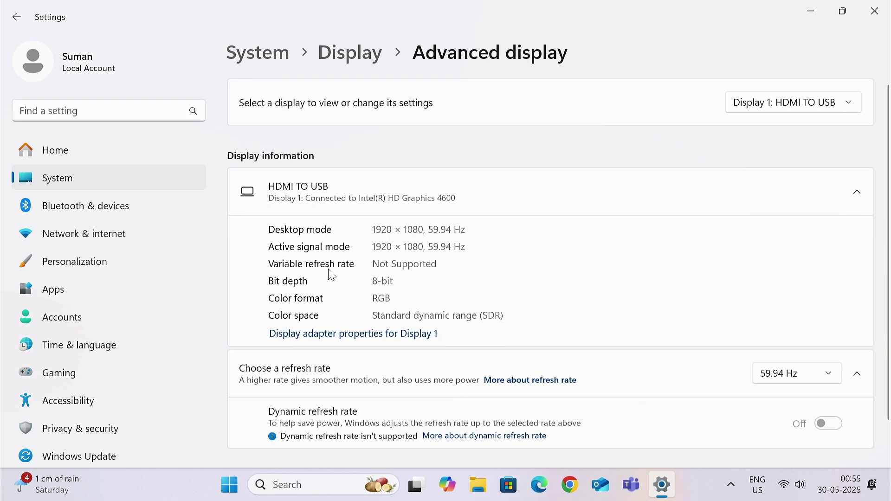
{"action": "scroll", "coordinate": [330, 272], "scroll_direction": "down", "scroll_amount": 1}
{"action": "left_click", "coordinate": [358, 297]}
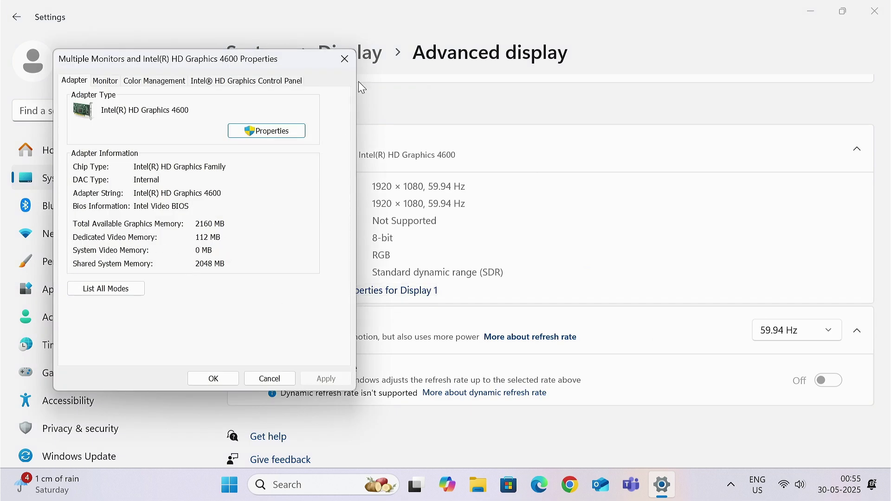
{"action": "left_click", "coordinate": [345, 59]}
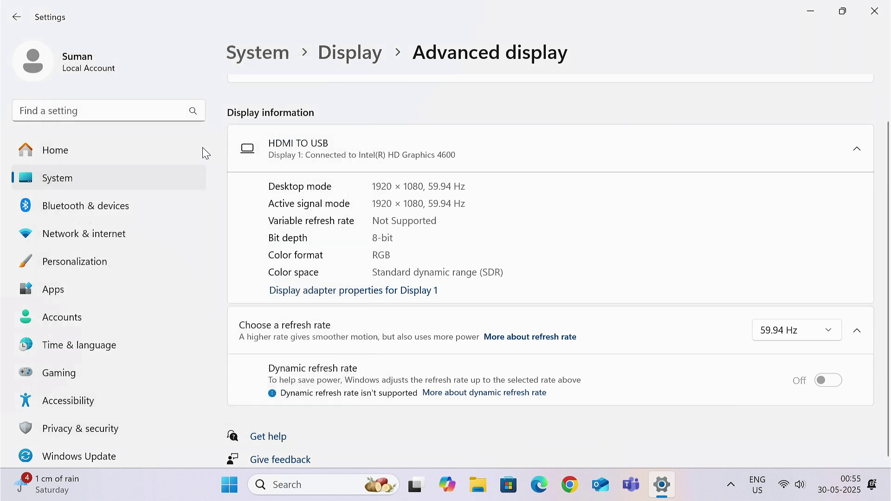
Check the installed RAM (12.0 GB) on the device specifications page, then close Settings
{"action": "left_click", "coordinate": [58, 180]}
{"action": "scroll", "coordinate": [328, 348], "scroll_direction": "down", "scroll_amount": 15}
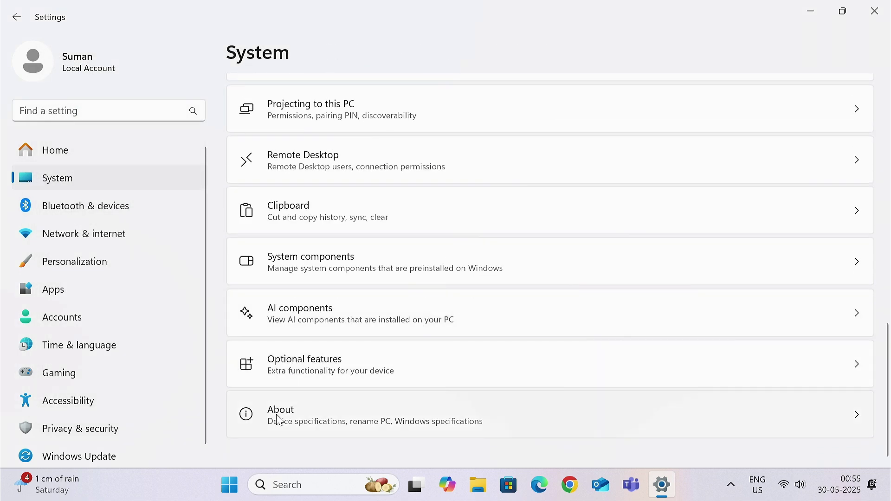
{"action": "left_click", "coordinate": [344, 419]}
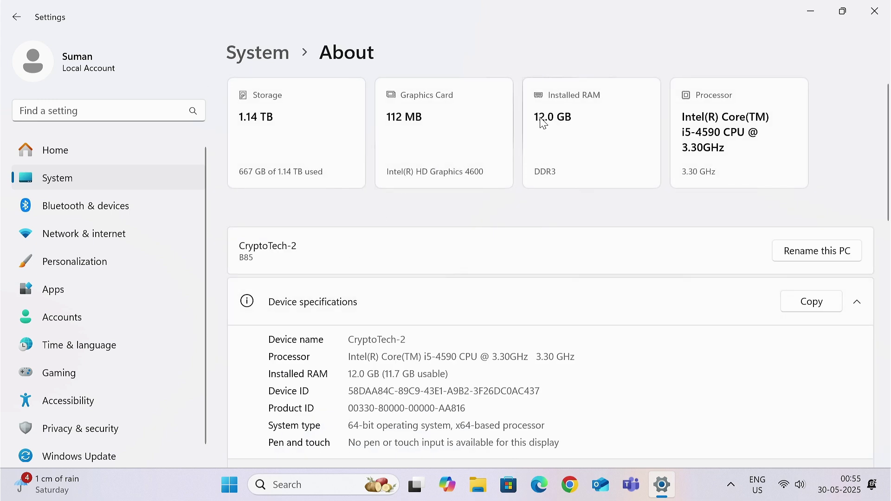
{"action": "scroll", "coordinate": [364, 275], "scroll_direction": "down", "scroll_amount": 3}
{"action": "left_click_drag", "start_coordinate": [355, 256], "coordinate": [382, 259]}
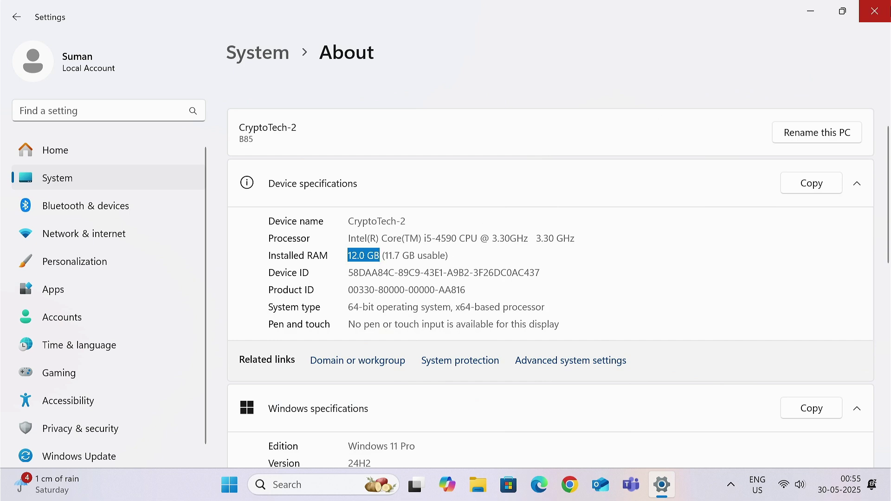
{"action": "left_click", "coordinate": [874, 12]}
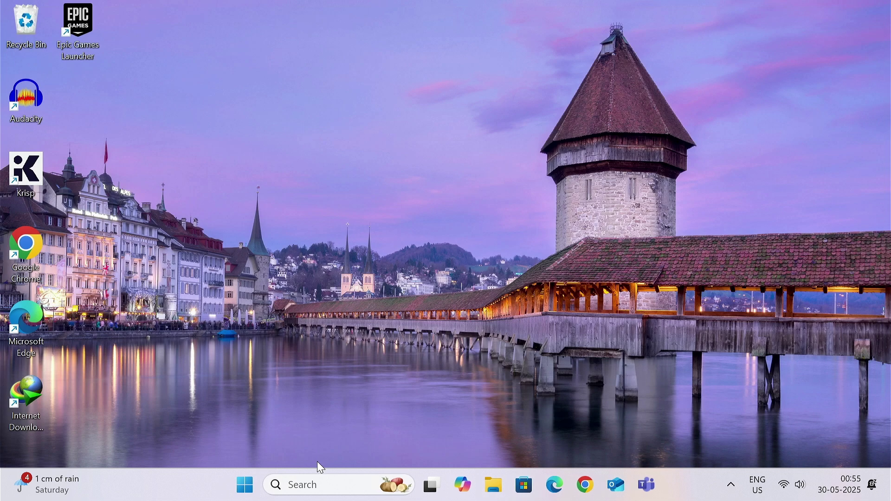
Confirm the Intel(R) HD Graphics 4600 adapter under Display adapters in Device Manager
{"action": "left_click", "coordinate": [305, 485]}
{"action": "type", "text": "device"}
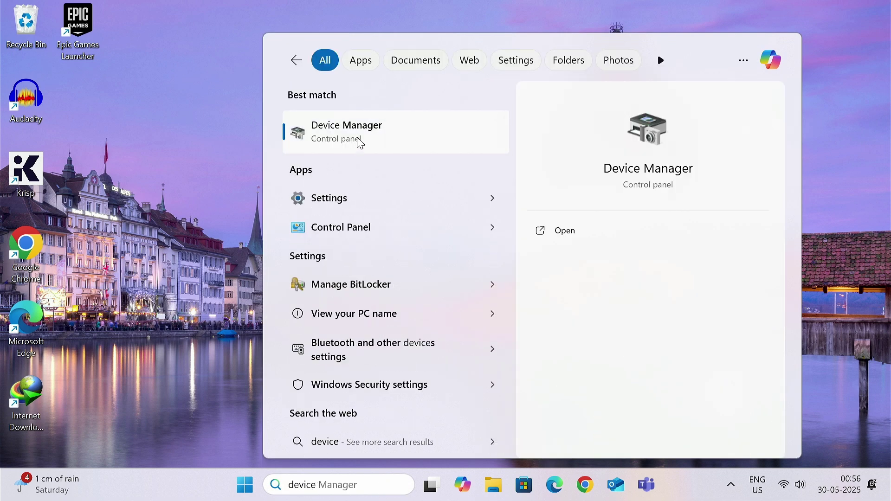
{"action": "left_click", "coordinate": [359, 140]}
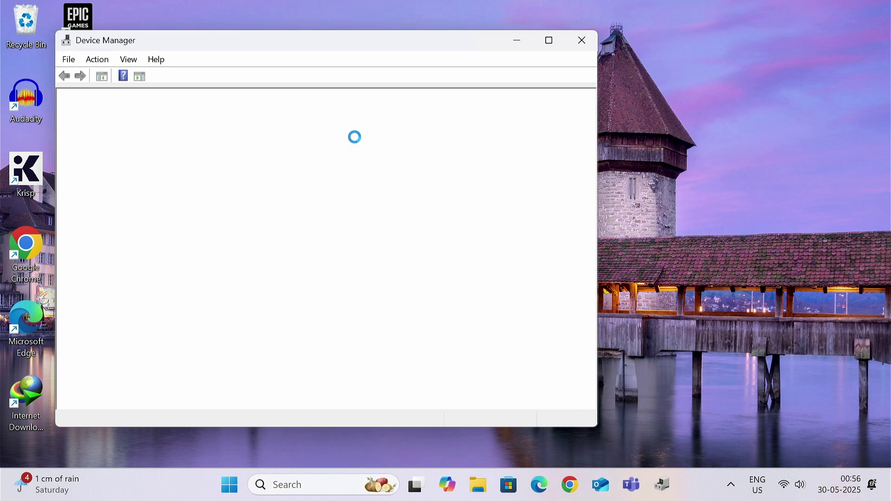
{"action": "left_click", "coordinate": [78, 158]}
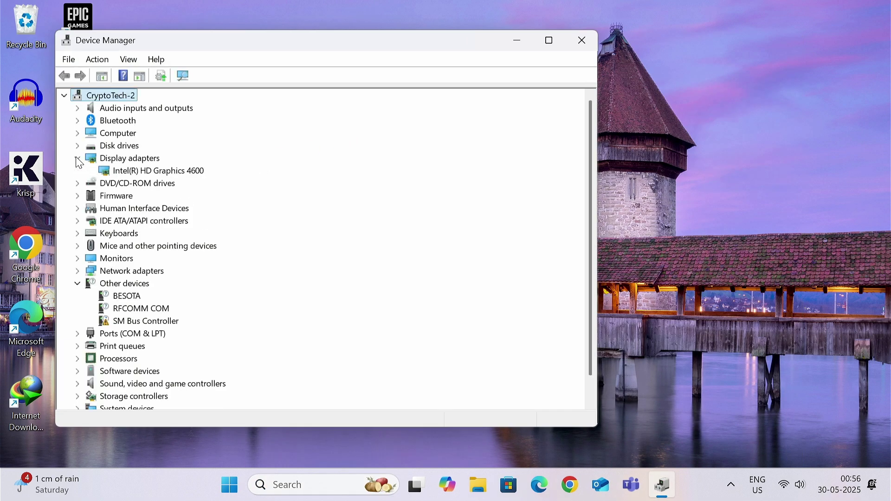
{"action": "left_click", "coordinate": [145, 172]}
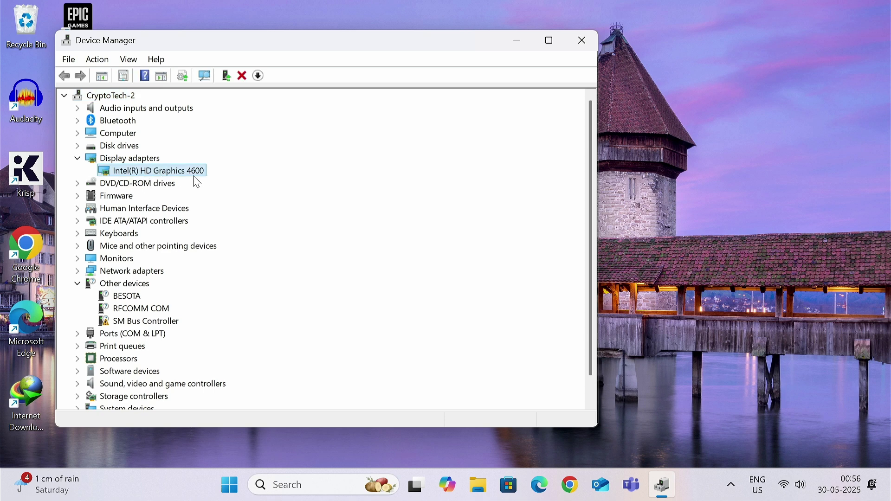
{"action": "left_click", "coordinate": [579, 43]}
Launch Registry Editor with administrator rights
{"action": "left_click", "coordinate": [348, 481]}
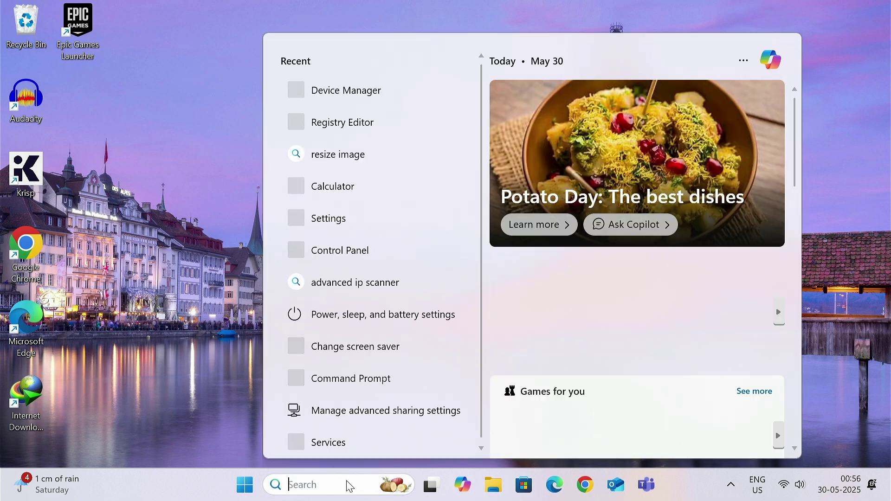
{"action": "type", "text": "reg"}
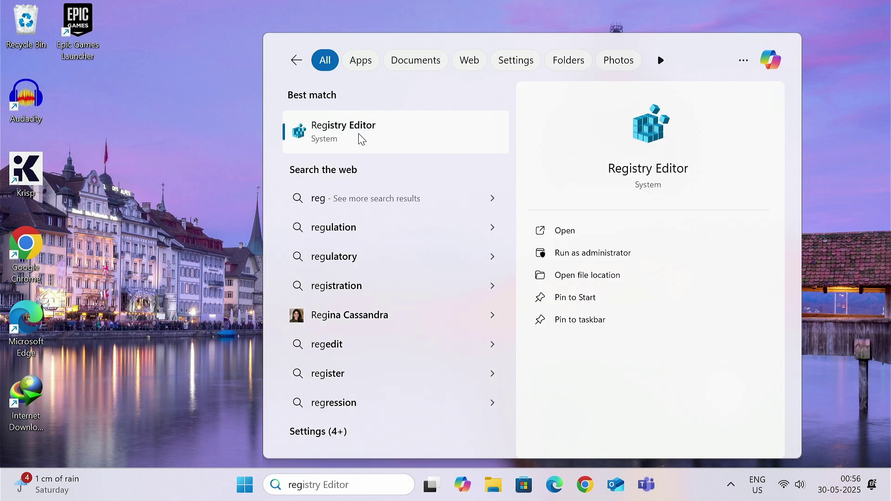
{"action": "left_click", "coordinate": [360, 138]}
{"action": "left_click", "coordinate": [397, 352]}
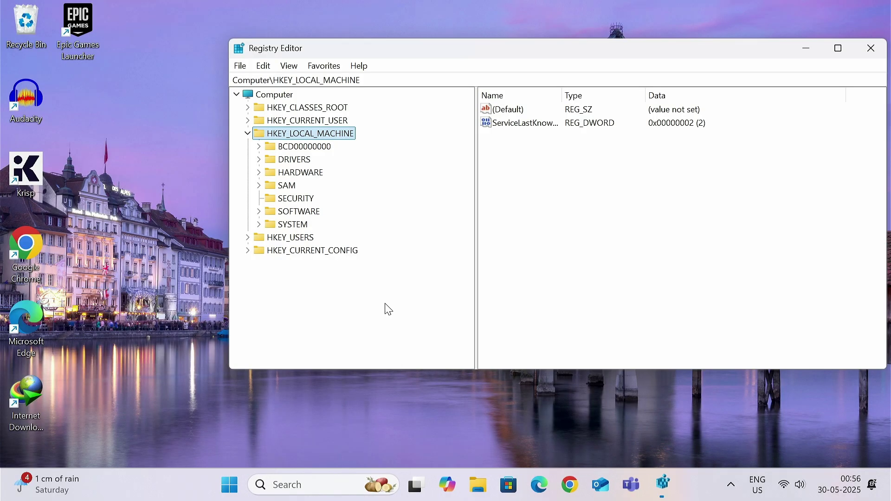
Navigate to the HKEY_LOCAL_MACHINE\SOFTWARE\Intel key
{"action": "left_click", "coordinate": [248, 133]}
{"action": "double_click", "coordinate": [320, 139]}
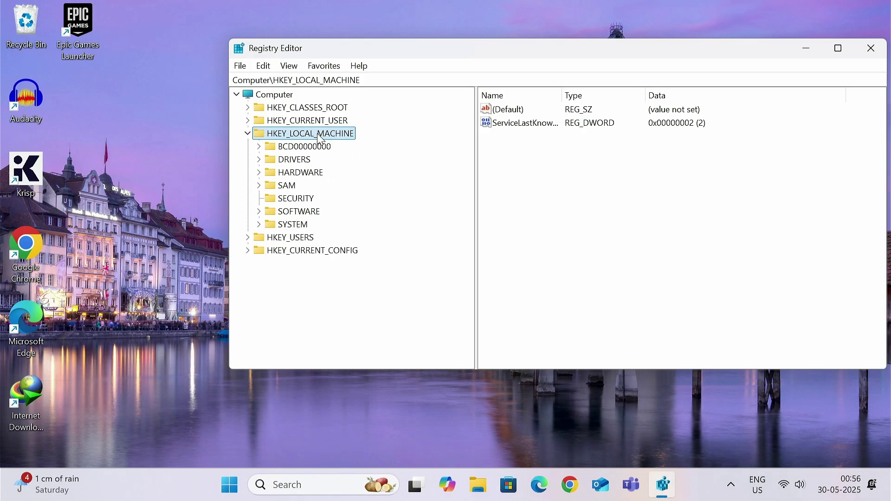
{"action": "left_click", "coordinate": [315, 215]}
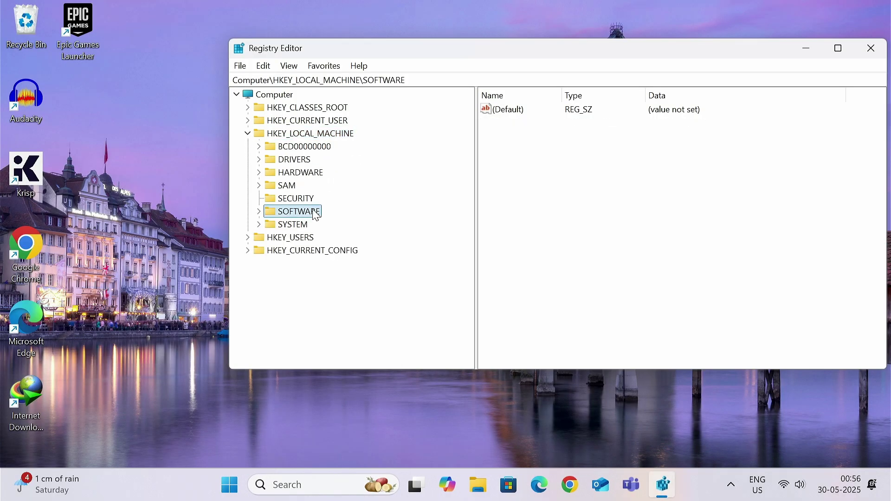
{"action": "double_click", "coordinate": [312, 215]}
{"action": "scroll", "coordinate": [313, 215], "scroll_direction": "down", "scroll_amount": 1}
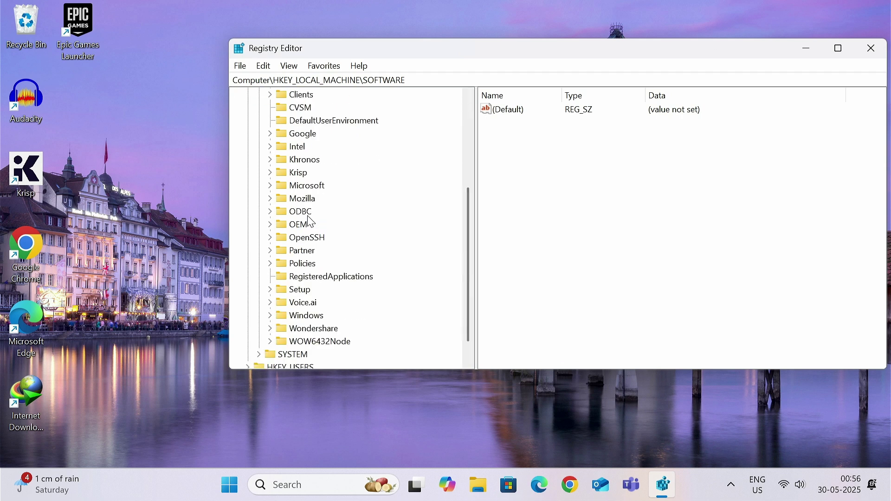
{"action": "left_click", "coordinate": [299, 149]}
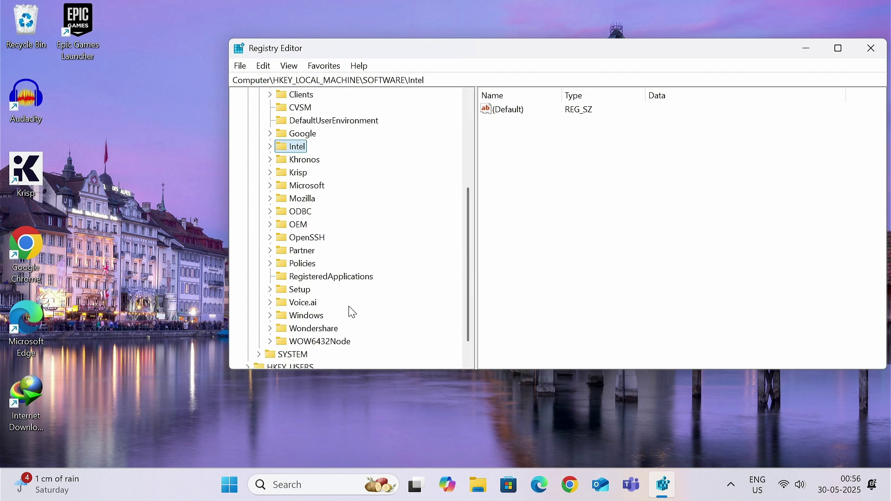
Create a new subkey named GMM under Intel
{"action": "right_click", "coordinate": [298, 150]}
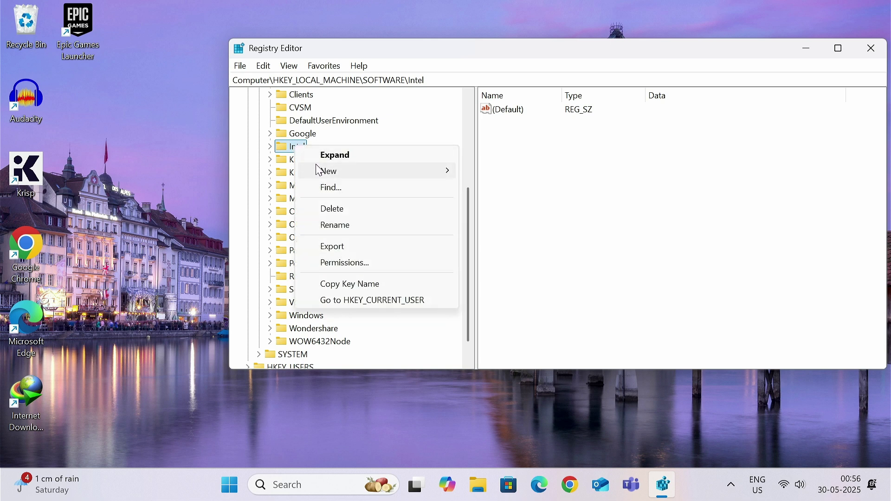
{"action": "mouse_move", "coordinate": [352, 176]}
{"action": "left_click", "coordinate": [490, 172]}
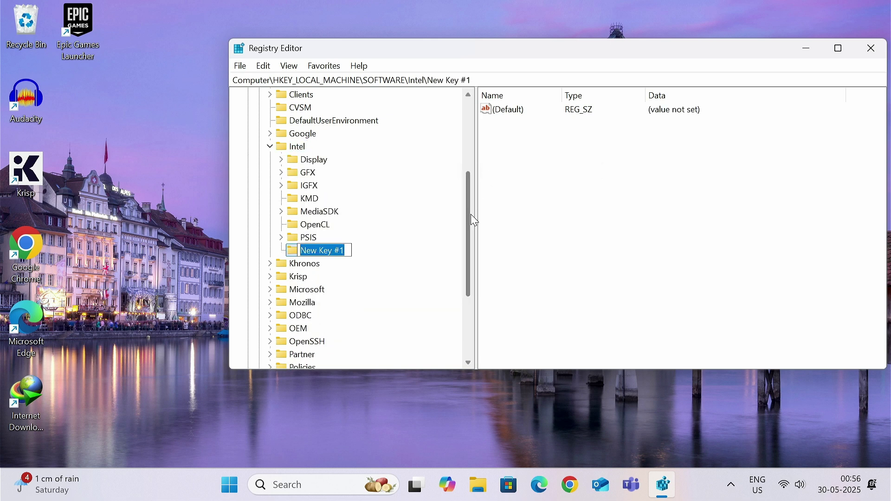
{"action": "type", "text": "GMM"}
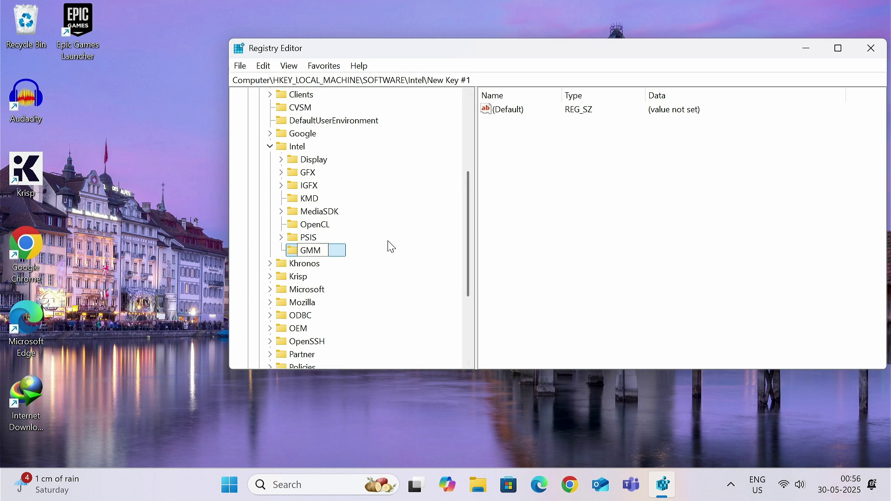
{"action": "key", "text": "Return"}
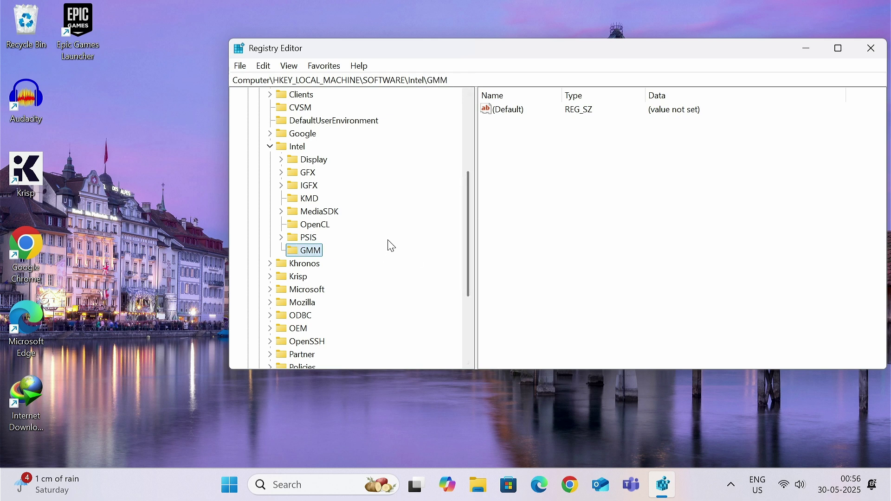
Add a DWORD (32-bit) value named DedicatedSegmentSize to GMM and open it for editing
{"action": "right_click", "coordinate": [557, 150]}
{"action": "mouse_move", "coordinate": [625, 161]}
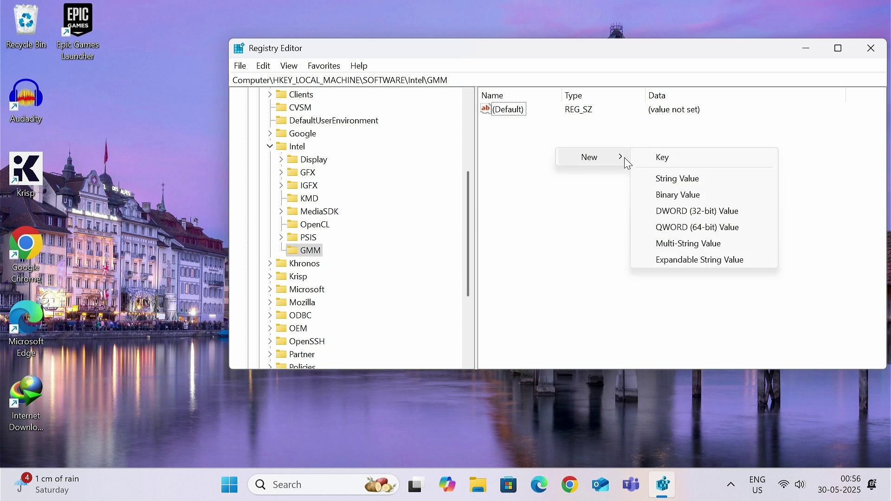
{"action": "left_click", "coordinate": [677, 211]}
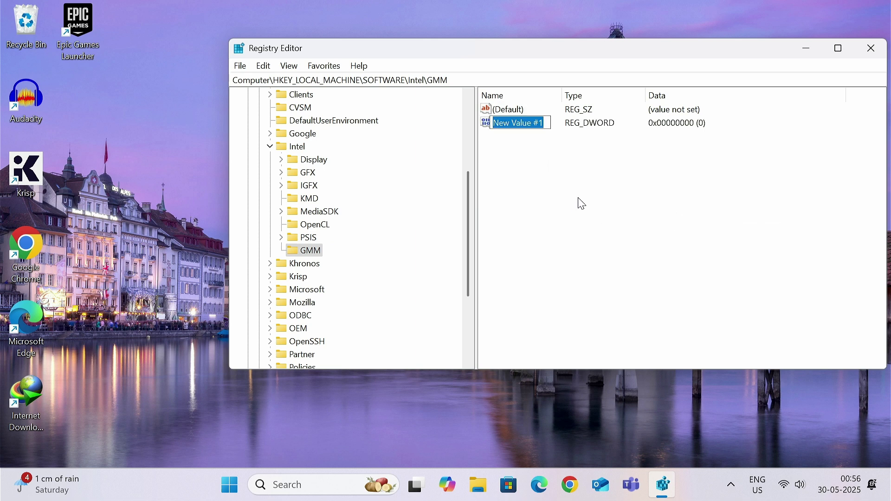
{"action": "type", "text": "Dedi"}
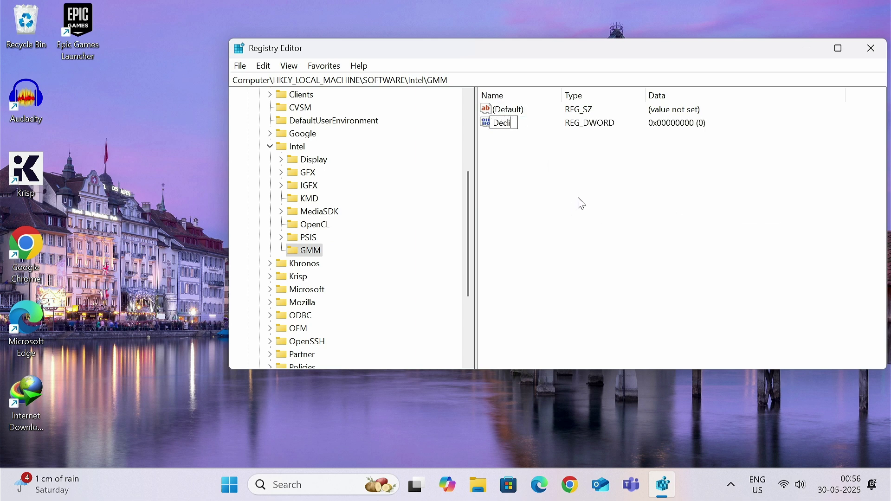
{"action": "type", "text": "catedSegment"}
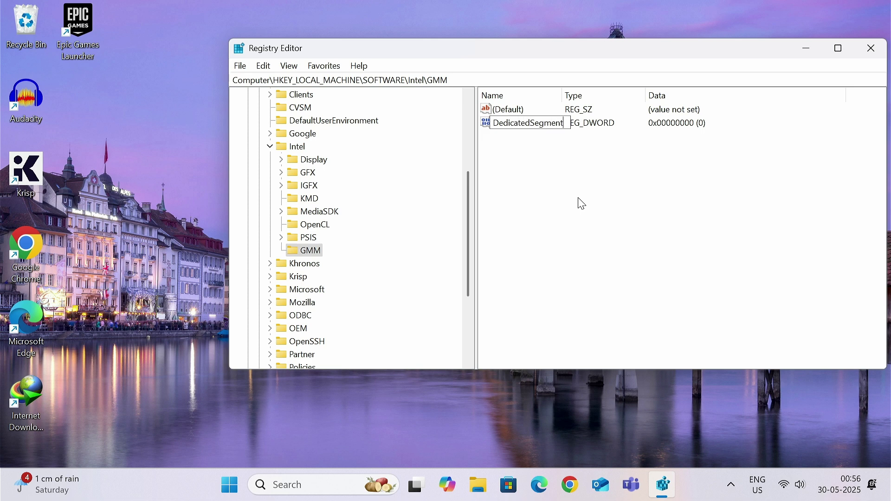
{"action": "type", "text": "Size"}
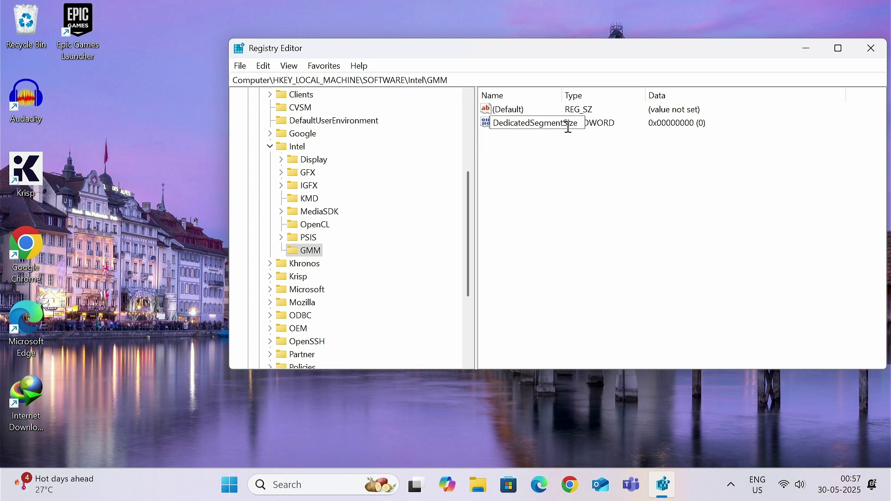
{"action": "key", "text": "Return"}
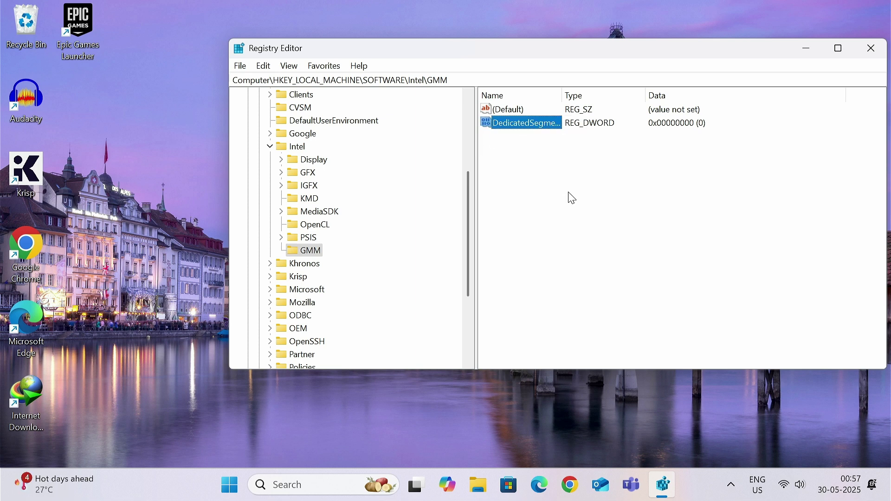
{"action": "right_click", "coordinate": [509, 132]}
{"action": "left_click", "coordinate": [548, 132]}
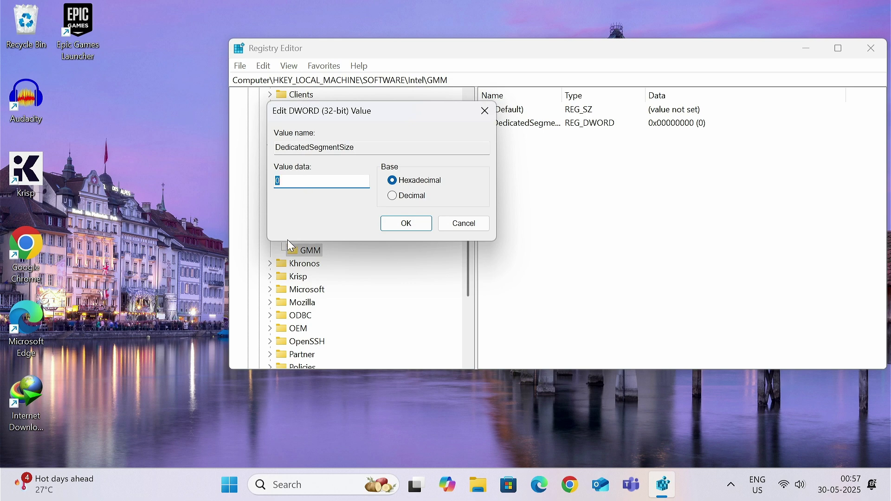
Open Calculator and enter 12
{"action": "left_click", "coordinate": [283, 484]}
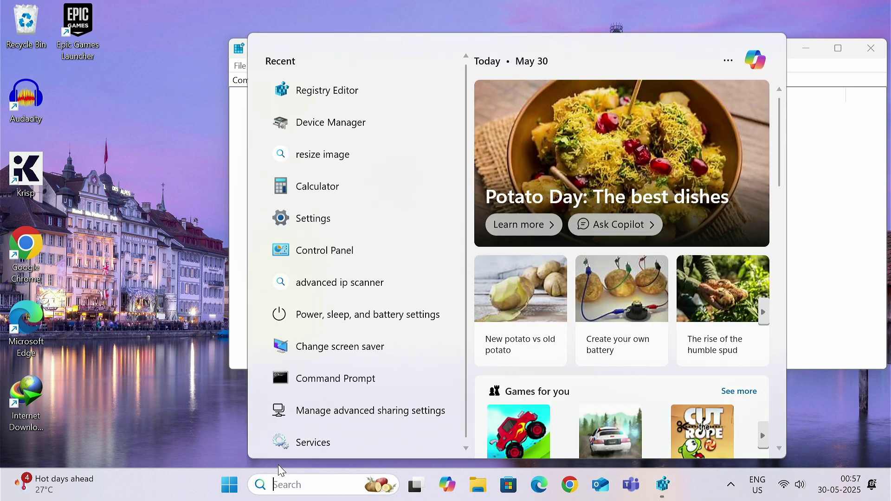
{"action": "type", "text": "calcu"}
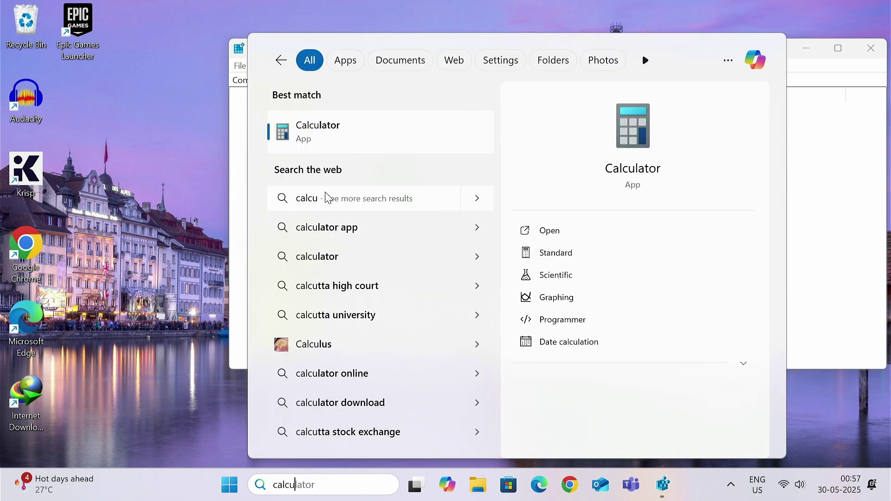
{"action": "left_click", "coordinate": [330, 139]}
{"action": "left_click", "coordinate": [73, 309]}
Compute 12 × 128 = 1,536 in Calculator and enter 1536 as the value data
{"action": "left_click", "coordinate": [122, 303]}
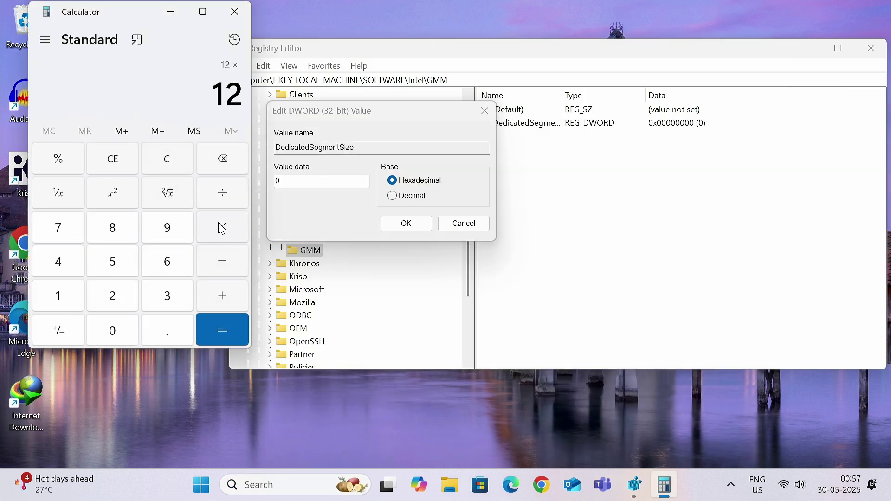
{"action": "left_click", "coordinate": [61, 298]}
{"action": "left_click", "coordinate": [118, 297]}
{"action": "double_click", "coordinate": [120, 227]}
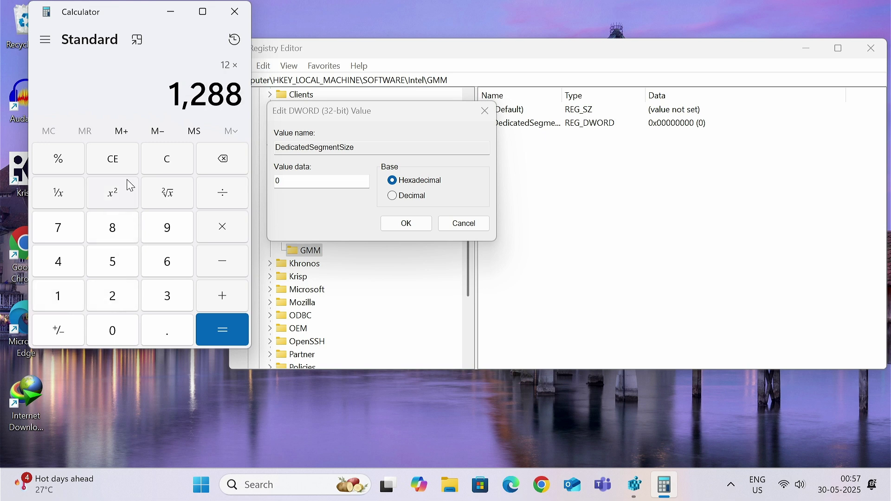
{"action": "left_click", "coordinate": [224, 159]}
{"action": "left_click", "coordinate": [219, 336]}
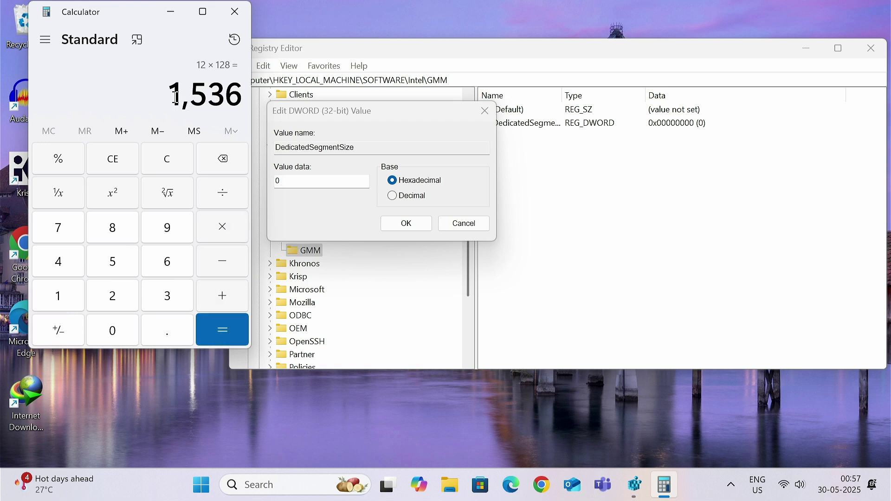
{"action": "left_click", "coordinate": [296, 180]}
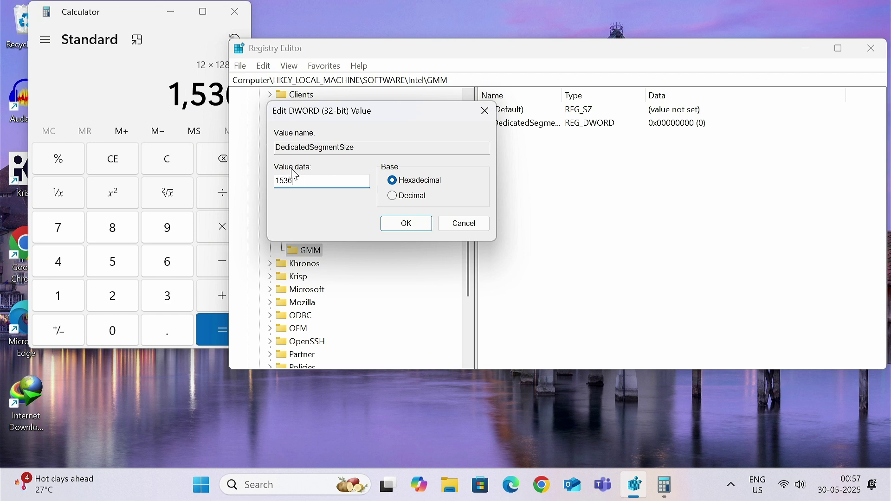
{"action": "left_click", "coordinate": [190, 105]}
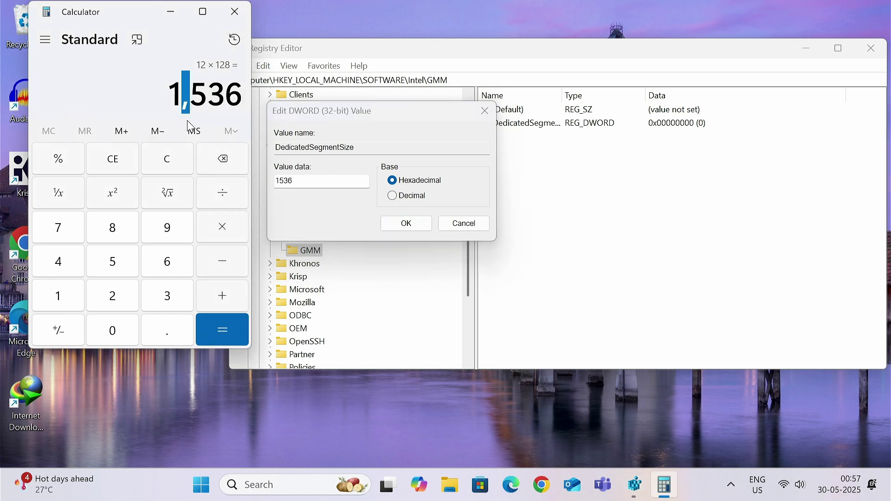
{"action": "double_click", "coordinate": [301, 182]}
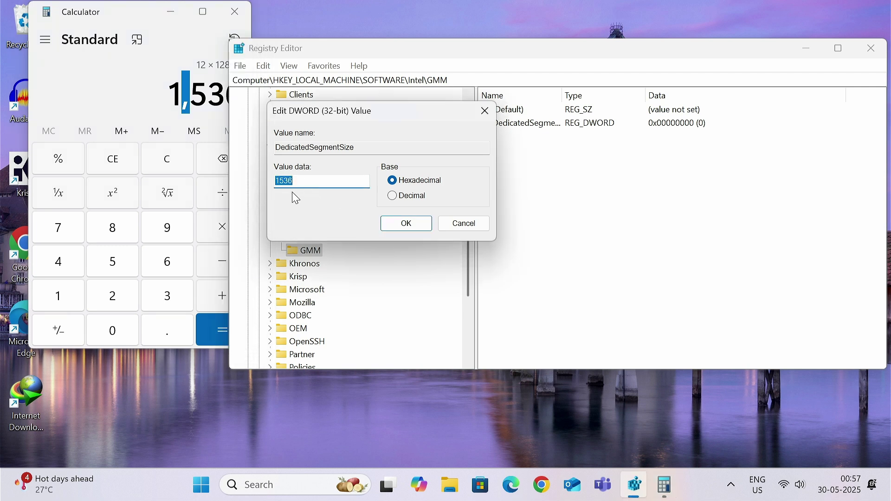
Compute 8 × 128 = 1,024, close Calculator, and save 1536 as DedicatedSegmentSize's data
{"action": "left_click", "coordinate": [191, 230]}
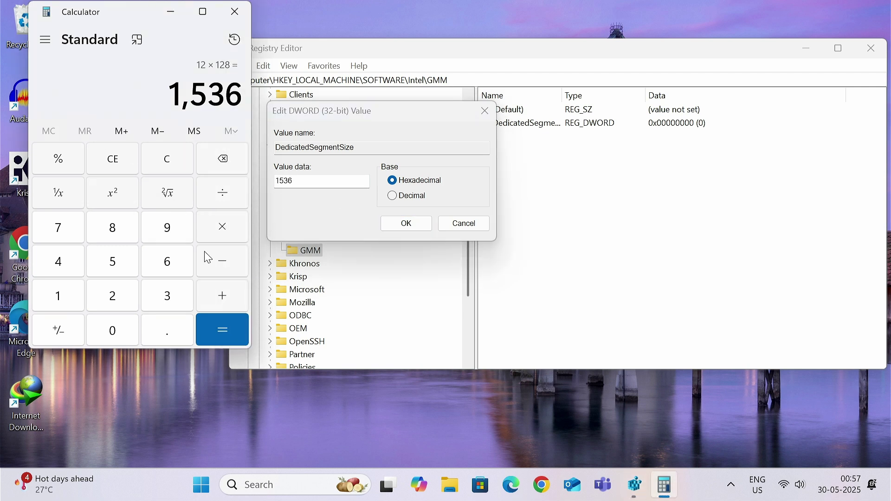
{"action": "left_click", "coordinate": [123, 159]}
{"action": "left_click", "coordinate": [122, 238]}
{"action": "left_click", "coordinate": [224, 235]}
{"action": "left_click", "coordinate": [67, 299]}
{"action": "left_click", "coordinate": [114, 298]}
{"action": "left_click", "coordinate": [111, 236]}
{"action": "left_click", "coordinate": [209, 328]}
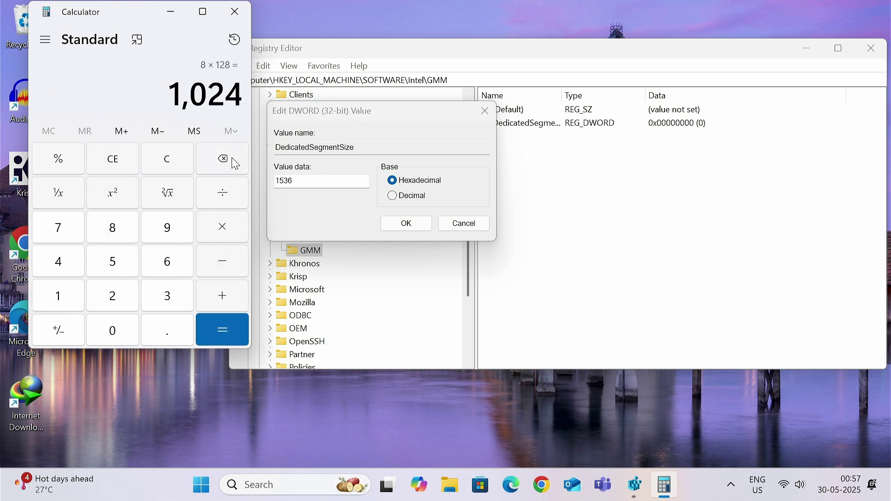
{"action": "left_click_drag", "start_coordinate": [175, 86], "coordinate": [244, 93]}
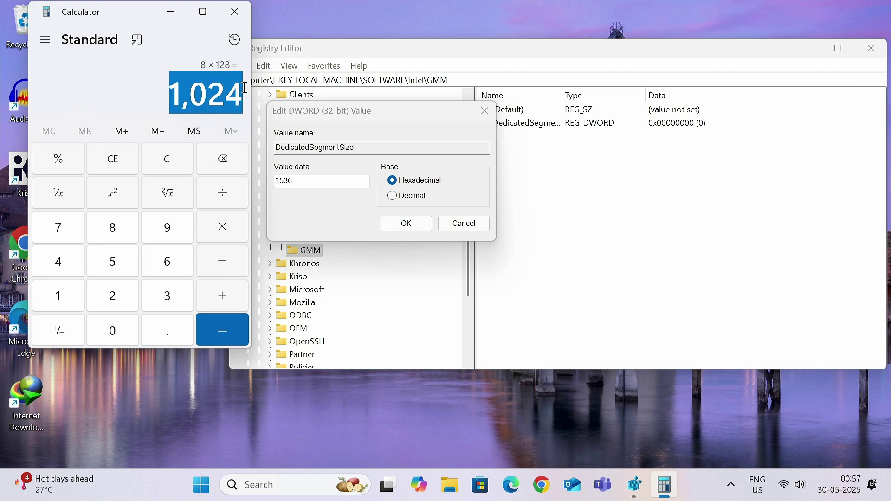
{"action": "left_click", "coordinate": [242, 20]}
{"action": "left_click", "coordinate": [421, 226]}
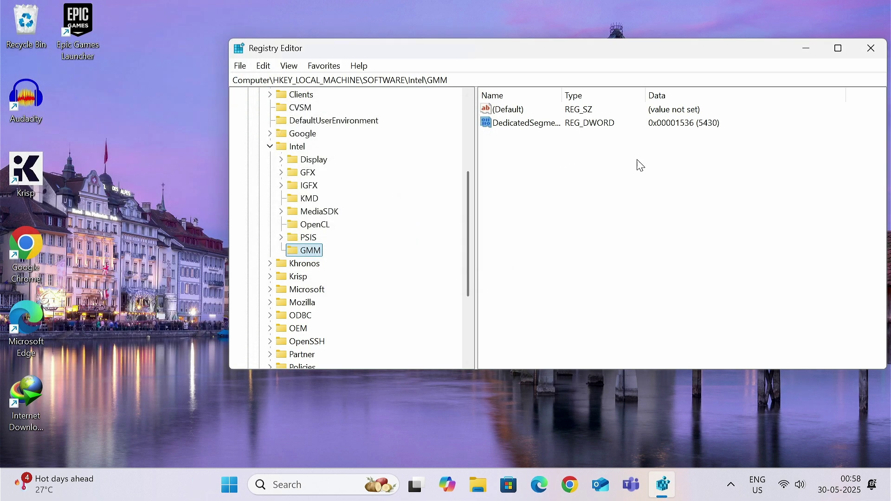
Close Registry Editor, restart the computer, and sign back in
{"action": "left_click", "coordinate": [870, 48]}
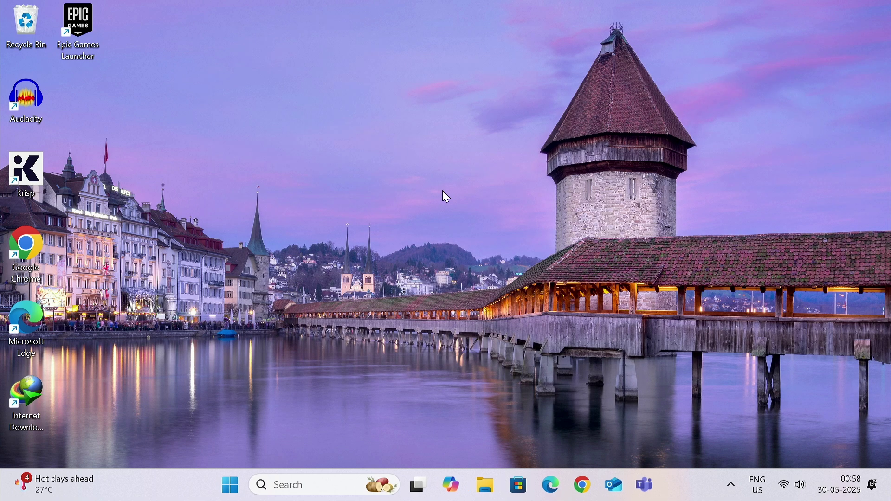
{"action": "left_click", "coordinate": [245, 484]}
{"action": "left_click", "coordinate": [617, 438]}
{"action": "left_click", "coordinate": [631, 405]}
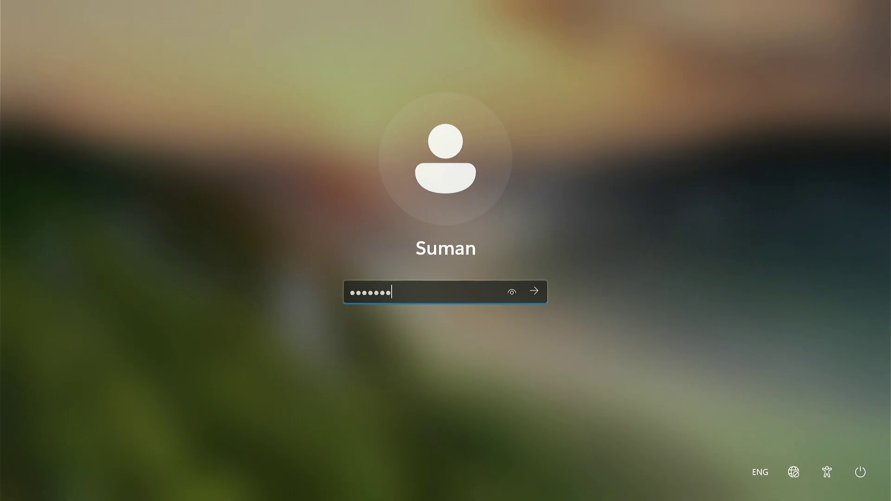
{"action": "key", "text": "Return"}
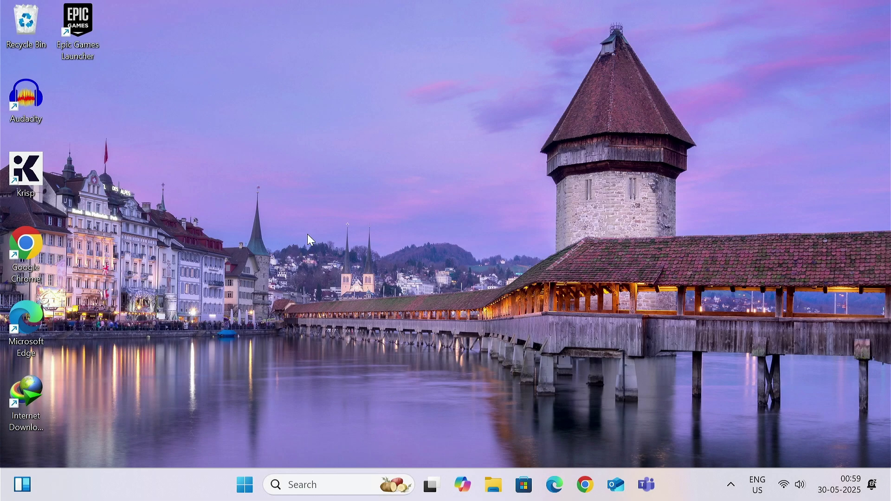
Open Display 1's adapter properties from Advanced display settings to see 512 MB dedicated memory
{"action": "right_click", "coordinate": [307, 234]}
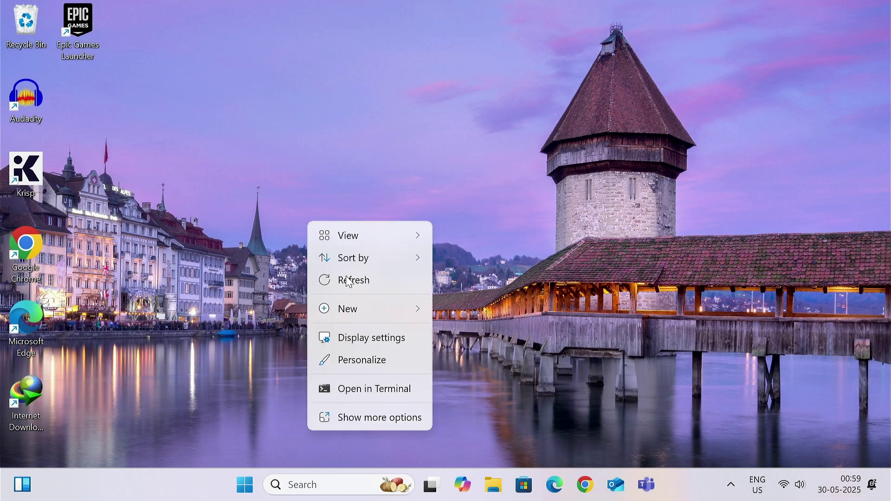
{"action": "left_click", "coordinate": [376, 338]}
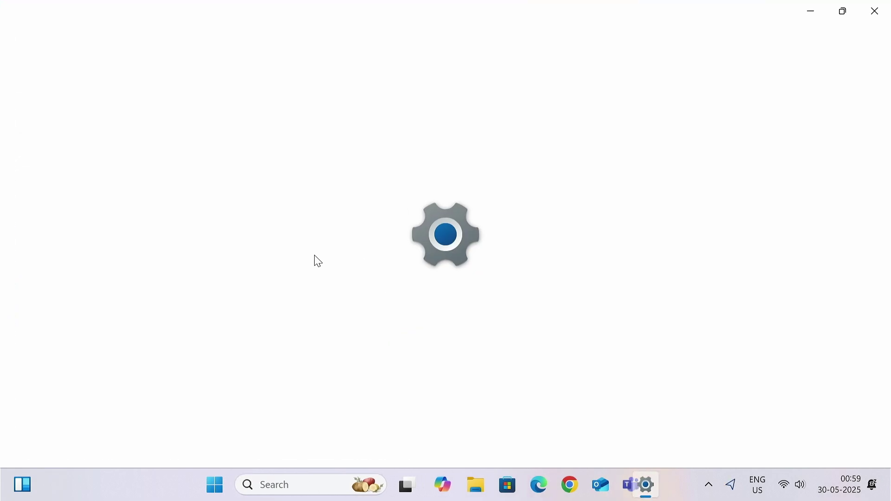
{"action": "scroll", "coordinate": [299, 378], "scroll_direction": "down", "scroll_amount": 10}
{"action": "left_click", "coordinate": [317, 357]}
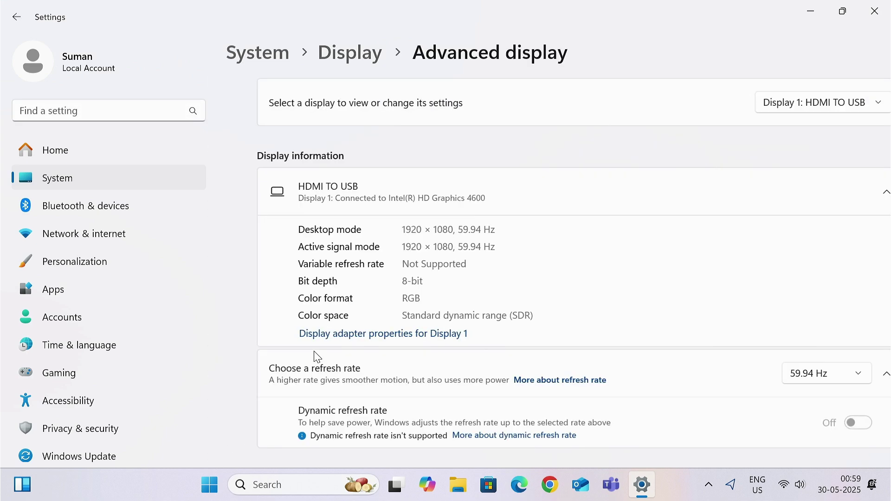
{"action": "left_click", "coordinate": [353, 336]}
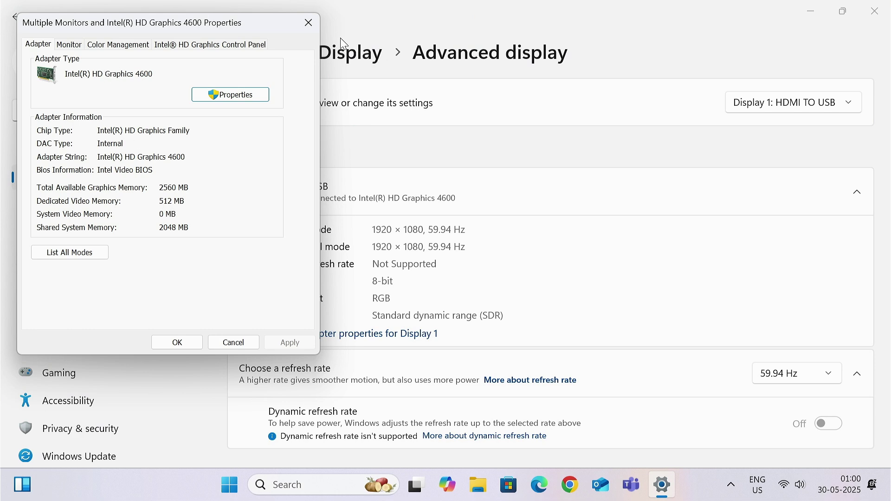
Close the Display 1 graphics adapter properties dialog
{"action": "left_click", "coordinate": [307, 21]}
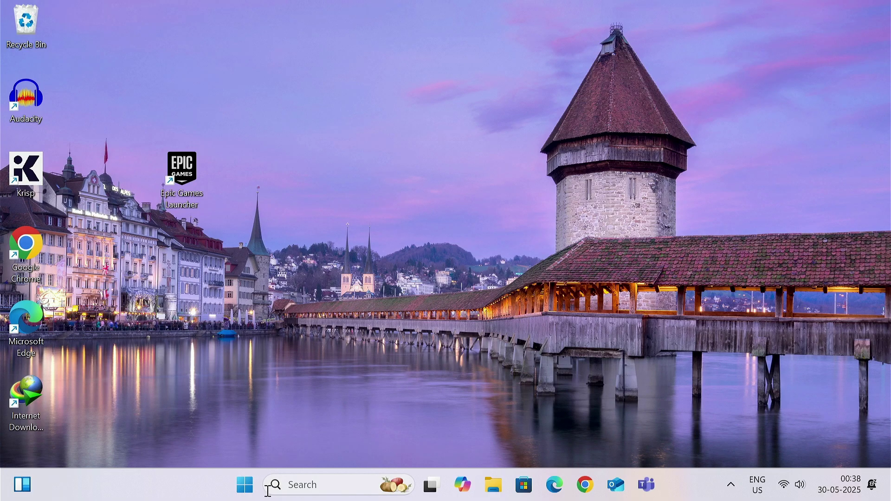
Restart Windows from the Start menu's power options to boot into the BIOS
{"action": "left_click", "coordinate": [245, 484]}
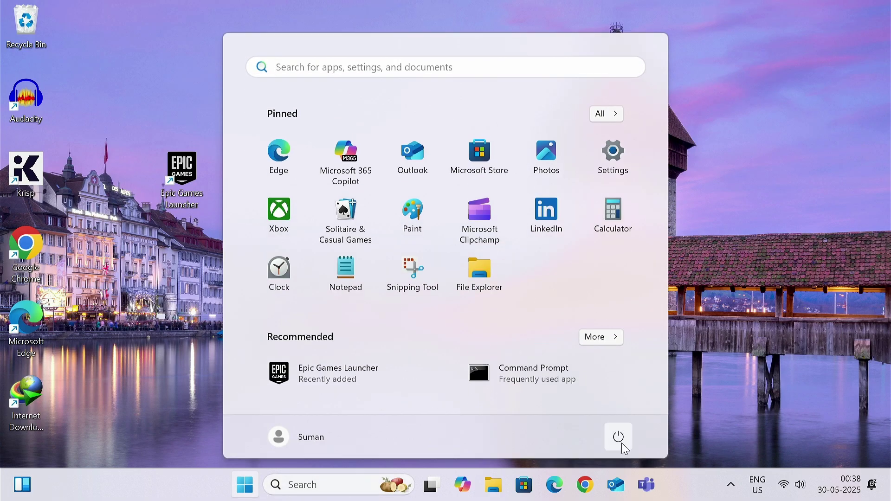
{"action": "left_click", "coordinate": [619, 437]}
{"action": "left_click", "coordinate": [626, 408]}
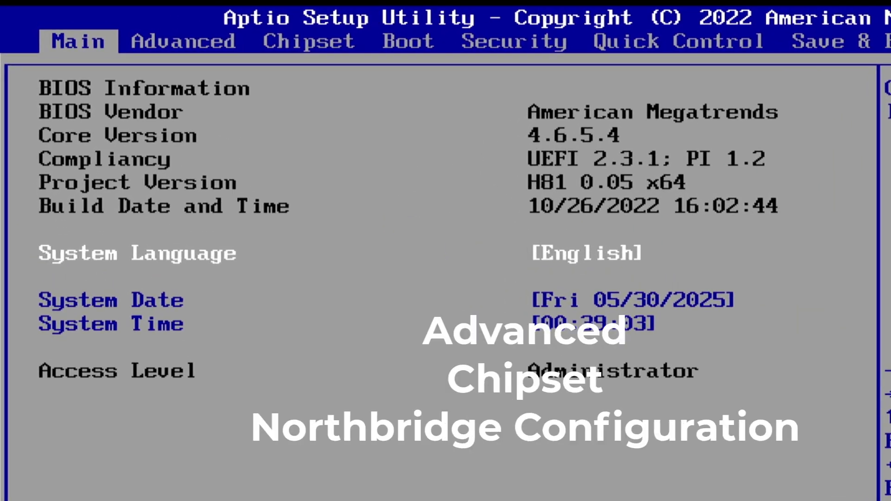
Go to Chipset > System Agent (SA) Configuration > Graphics Configuration and highlight DVMT Pre-Allocated
{"action": "key", "text": "Right"}
{"action": "key", "text": "Right"}
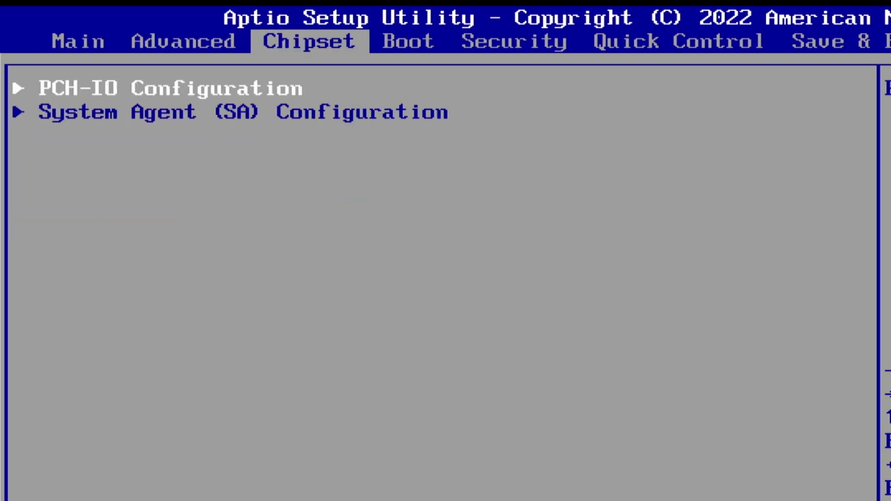
{"action": "key", "text": "Down"}
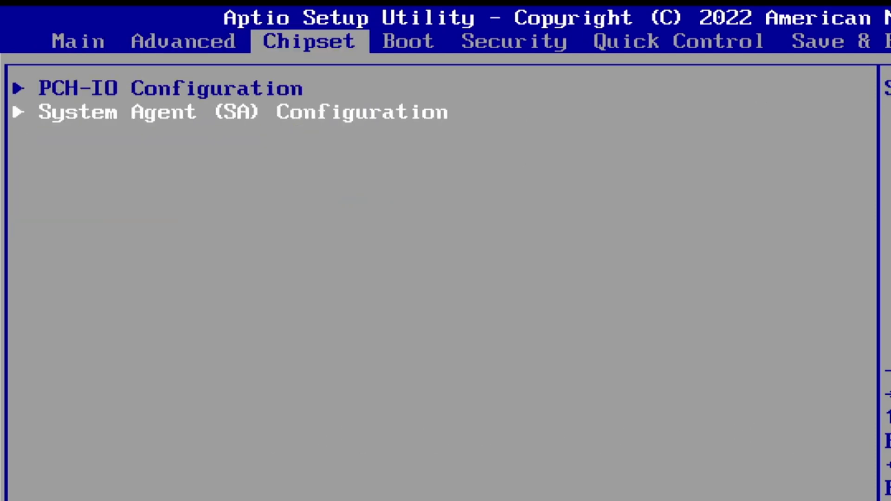
{"action": "key", "text": "Return"}
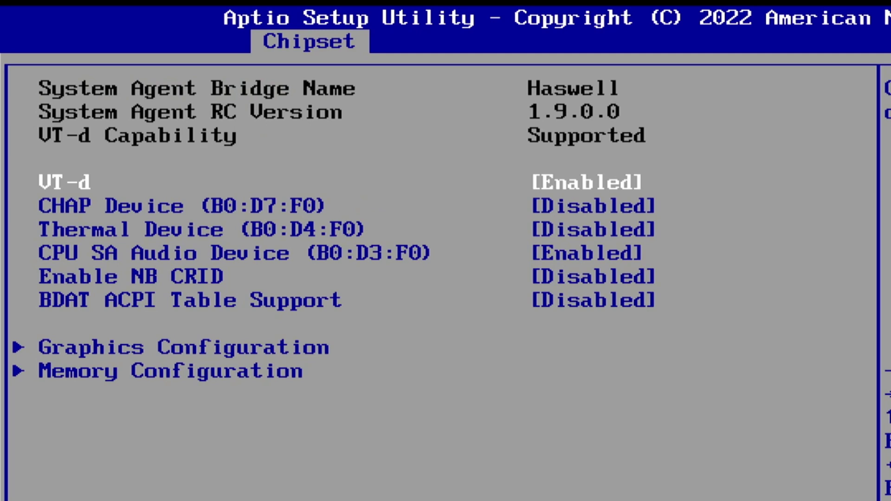
{"action": "key", "text": "Down"}
{"action": "key", "text": "Down"}
{"action": "key", "text": "Down"}
{"action": "key", "text": "Down"}
{"action": "key", "text": "Down"}
{"action": "key", "text": "Down"}
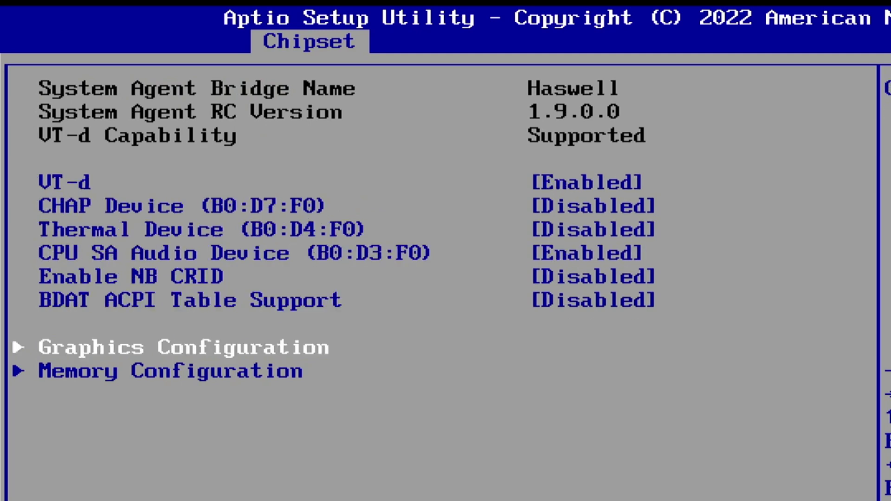
{"action": "key", "text": "Return"}
{"action": "key", "text": "Down"}
{"action": "key", "text": "Down"}
{"action": "key", "text": "Down"}
{"action": "key", "text": "Down"}
{"action": "key", "text": "Down"}
{"action": "key", "text": "Down"}
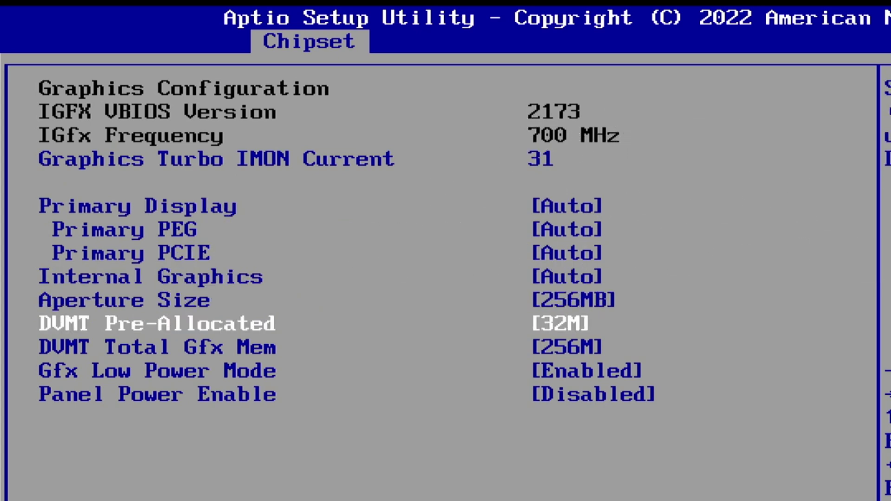
Set DVMT Pre-Allocated to 1024M
{"action": "key", "text": "Return"}
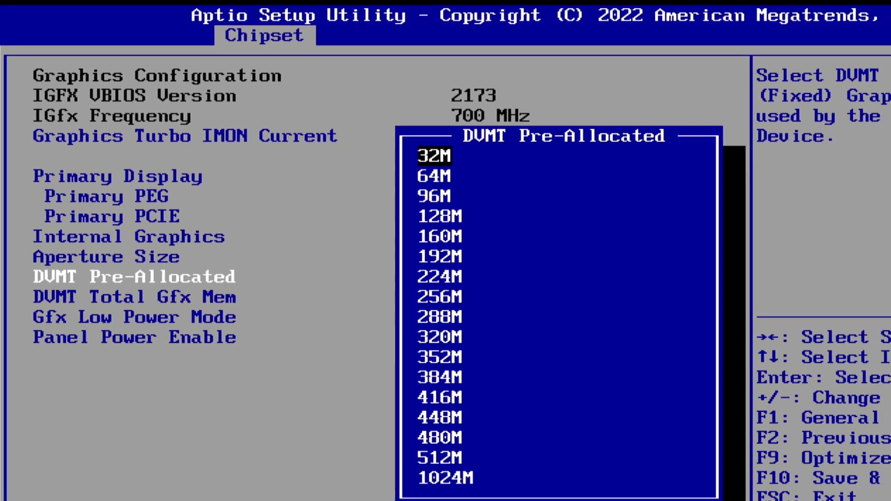
{"action": "key", "text": "Down"}
{"action": "key", "text": "Down"}
{"action": "key", "text": "Down"}
{"action": "key", "text": "Down"}
{"action": "key", "text": "Down"}
{"action": "key", "text": "Down"}
{"action": "key", "text": "Down"}
{"action": "key", "text": "Down"}
{"action": "key", "text": "Down"}
{"action": "key", "text": "Down"}
{"action": "key", "text": "Down"}
{"action": "key", "text": "Down"}
{"action": "key", "text": "Down"}
{"action": "key", "text": "Down"}
{"action": "key", "text": "Down"}
{"action": "key", "text": "Down"}
{"action": "key", "text": "Down"}
{"action": "key", "text": "Down"}
{"action": "key", "text": "Down"}
{"action": "key", "text": "Down"}
{"action": "key", "text": "Down"}
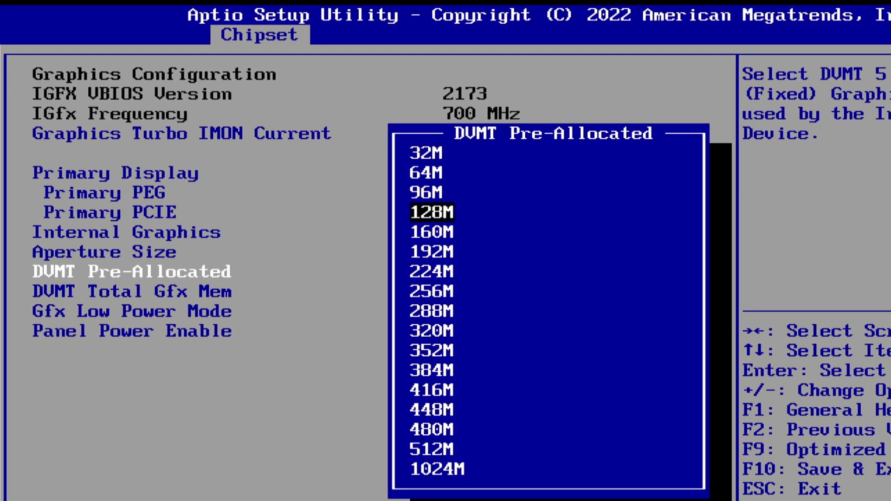
{"action": "key", "text": "Down"}
{"action": "key", "text": "Down"}
{"action": "key", "text": "Down"}
{"action": "key", "text": "Down"}
{"action": "key", "text": "Down"}
{"action": "key", "text": "Down"}
{"action": "key", "text": "Down"}
{"action": "key", "text": "Down"}
{"action": "key", "text": "Down"}
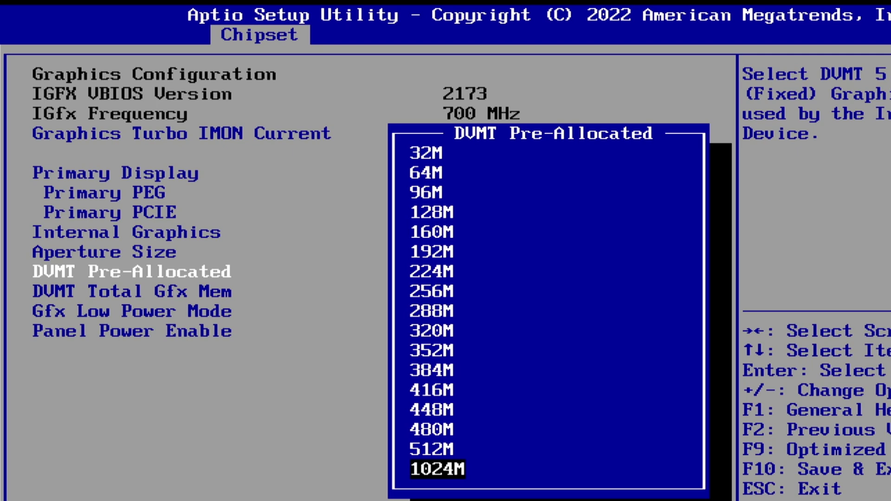
{"action": "key", "text": "Return"}
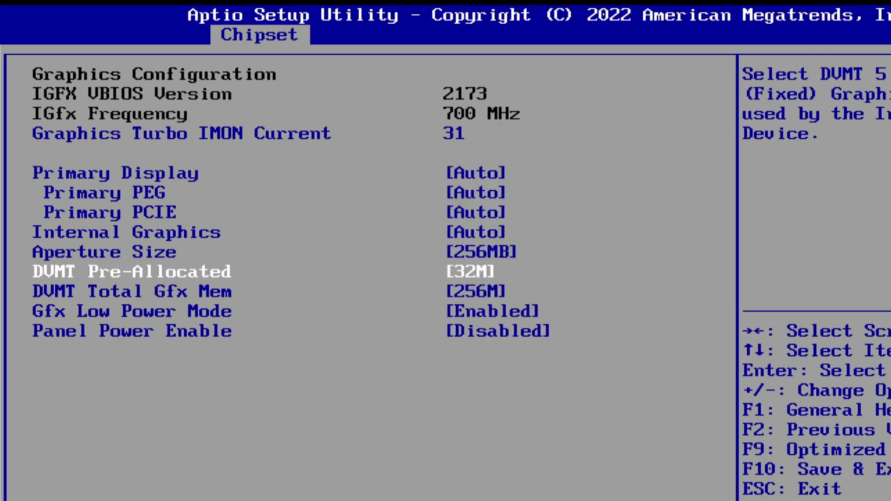
Set DVMT Total Gfx Mem to MAX, then save the changes and restart with F10
{"action": "key", "text": "Down"}
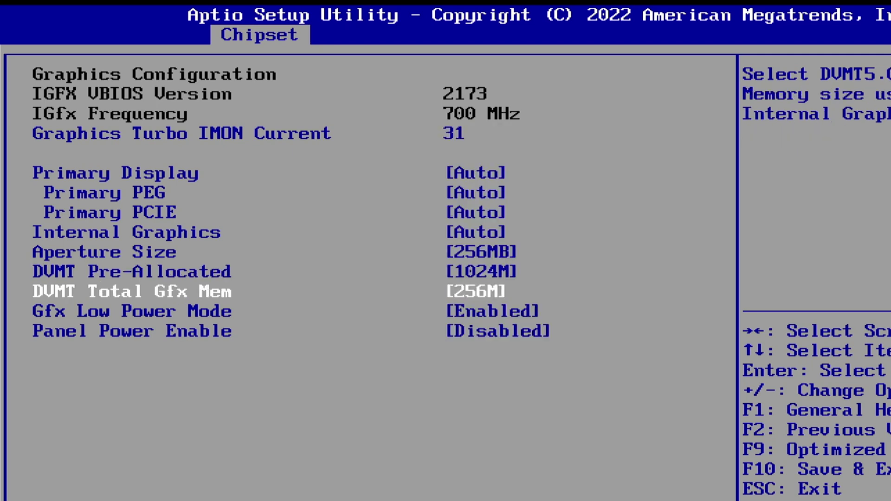
{"action": "key", "text": "Return"}
{"action": "key", "text": "Down"}
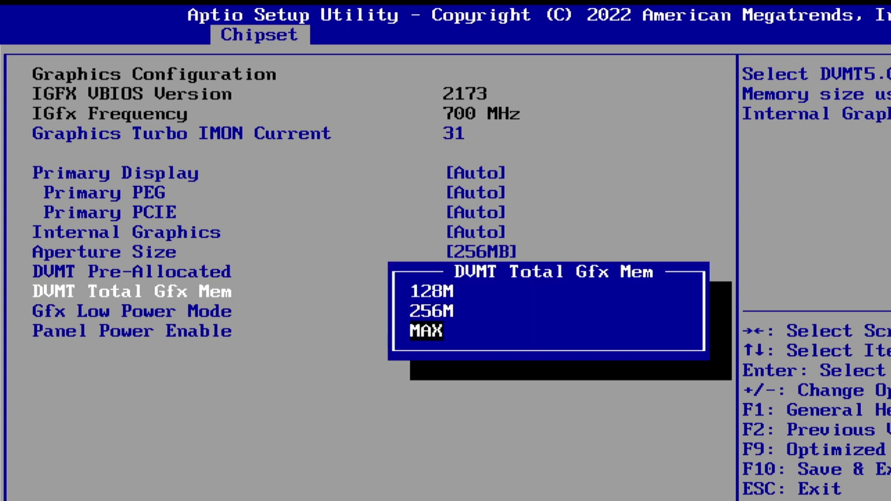
{"action": "key", "text": "Return"}
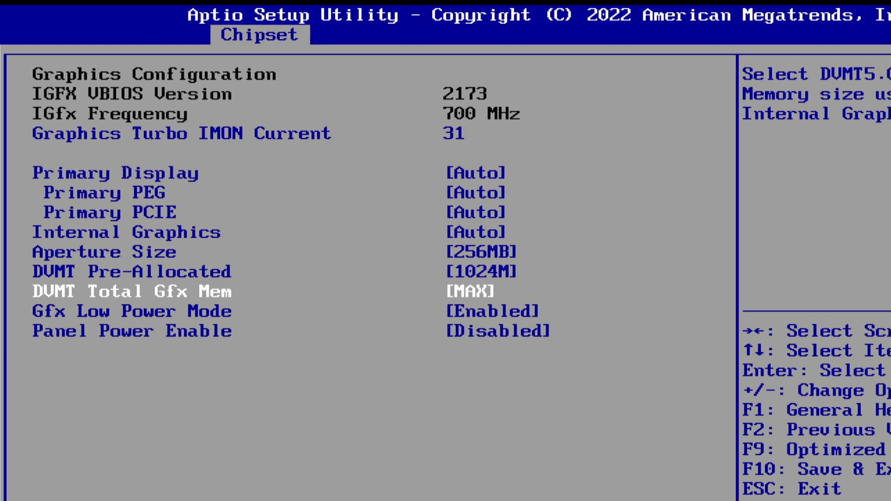
{"action": "key", "text": "F10"}
{"action": "key", "text": "Return"}
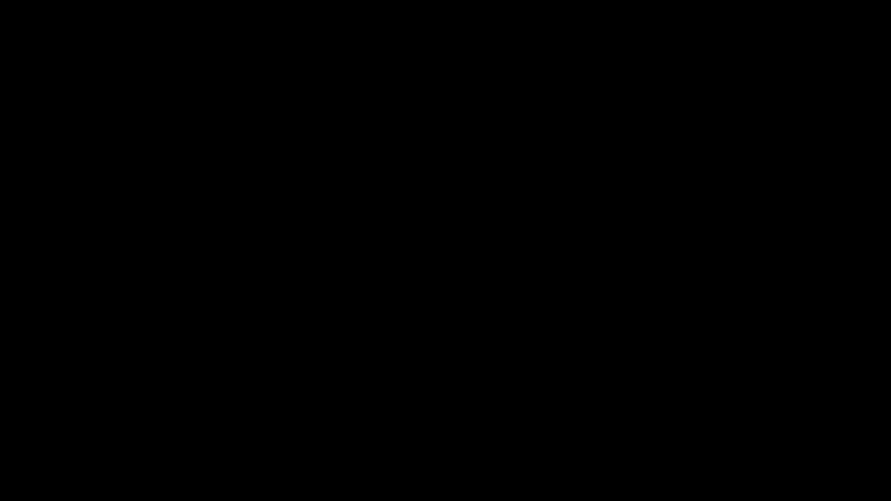